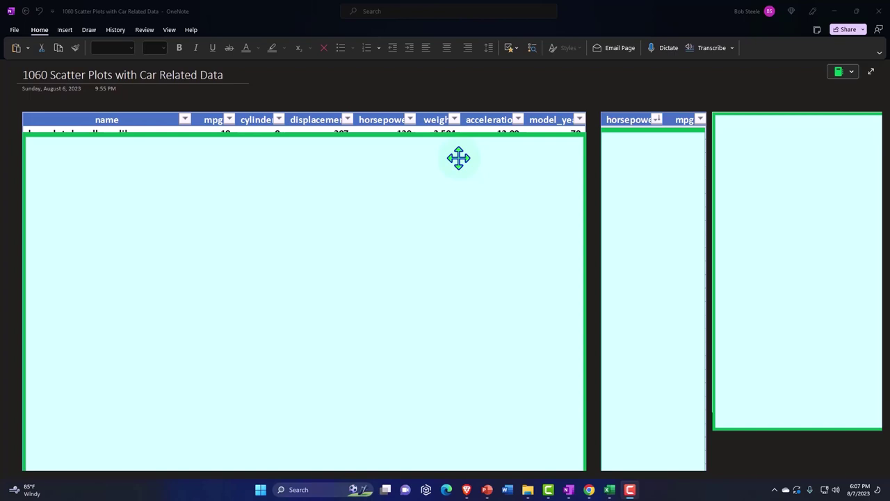
Click into the car data page so the embedded Excel car table renders its rows
left_click(368, 184)
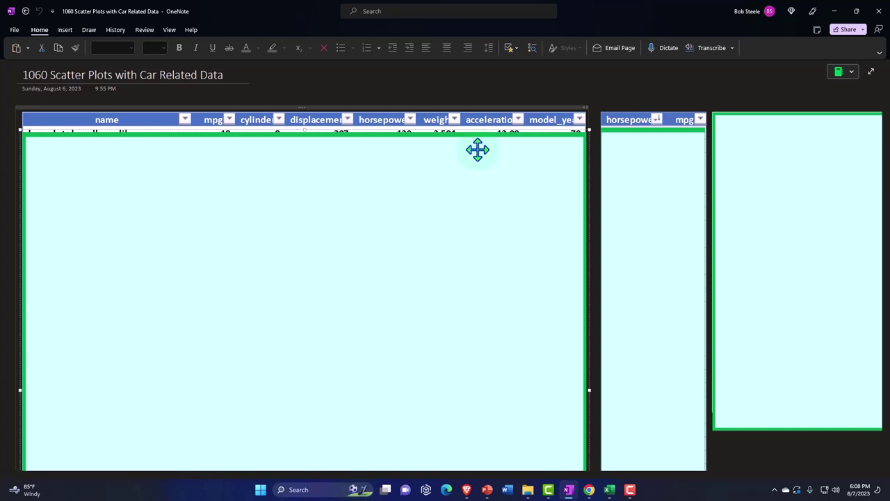
Render the car table, the mpg scatter plot with trendline, and the horsepower/mpg values sorted from 230
left_click(358, 182)
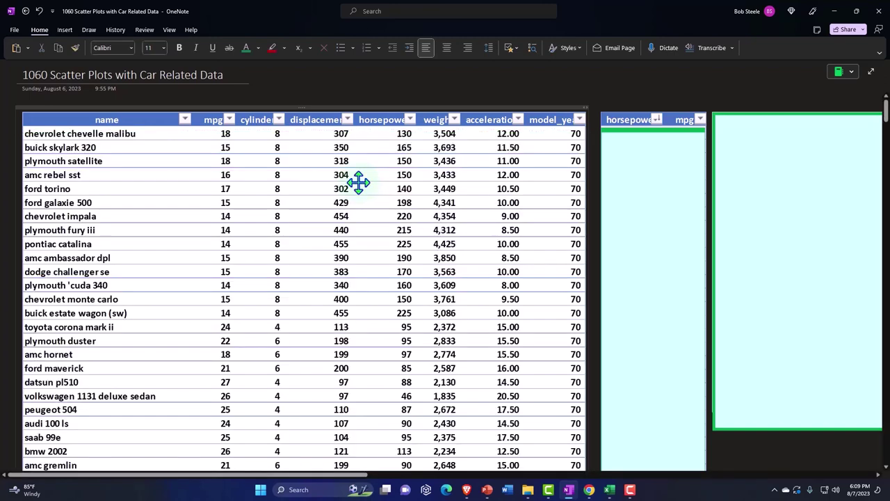
left_click(826, 173)
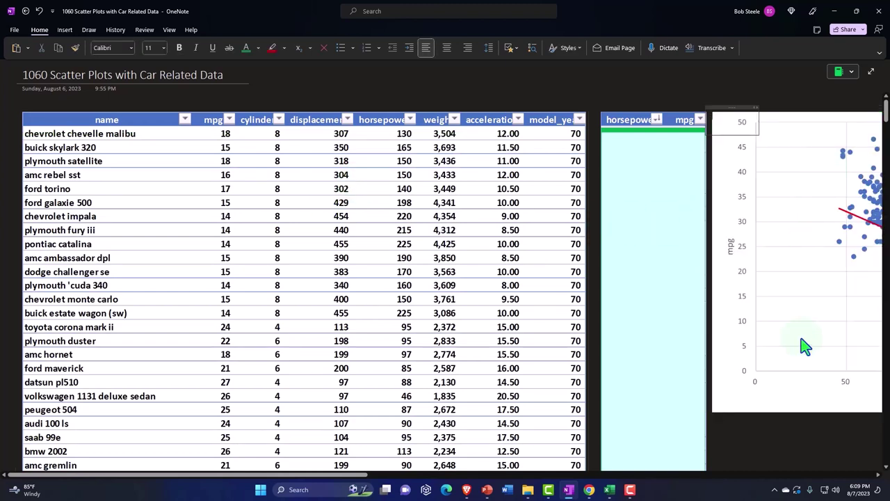
left_click(682, 433)
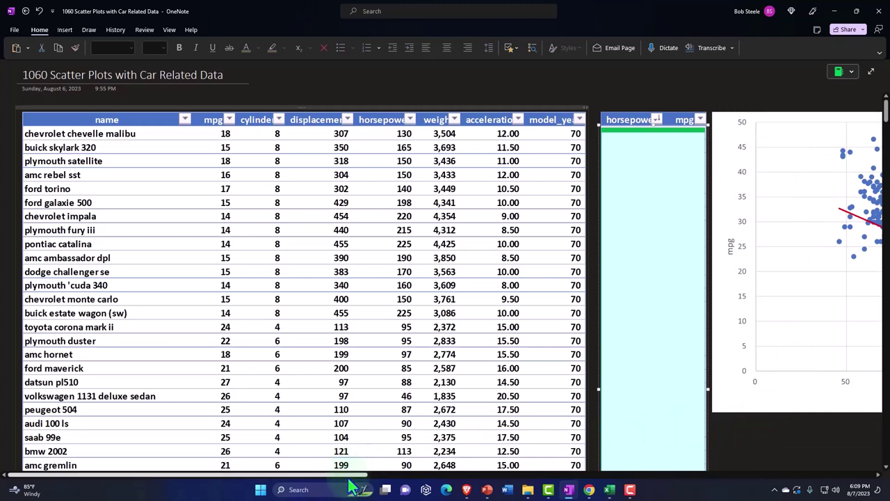
left_click_drag(349, 475, 527, 479)
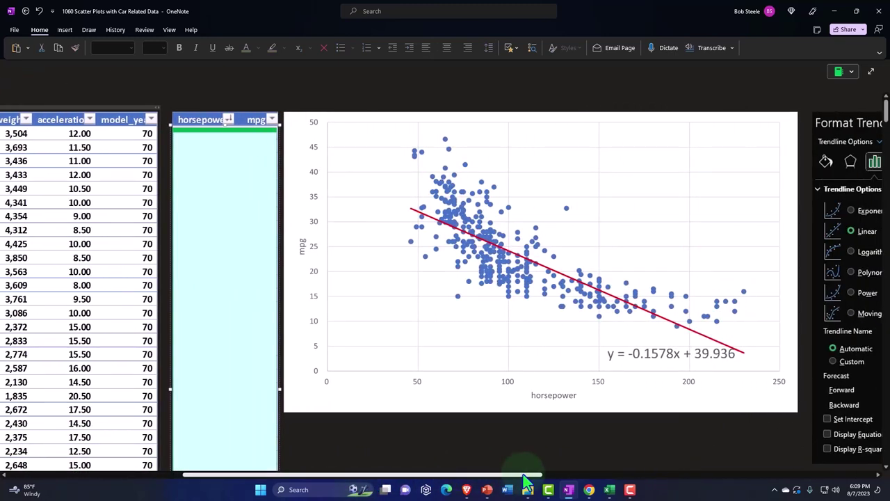
left_click_drag(527, 478, 384, 480)
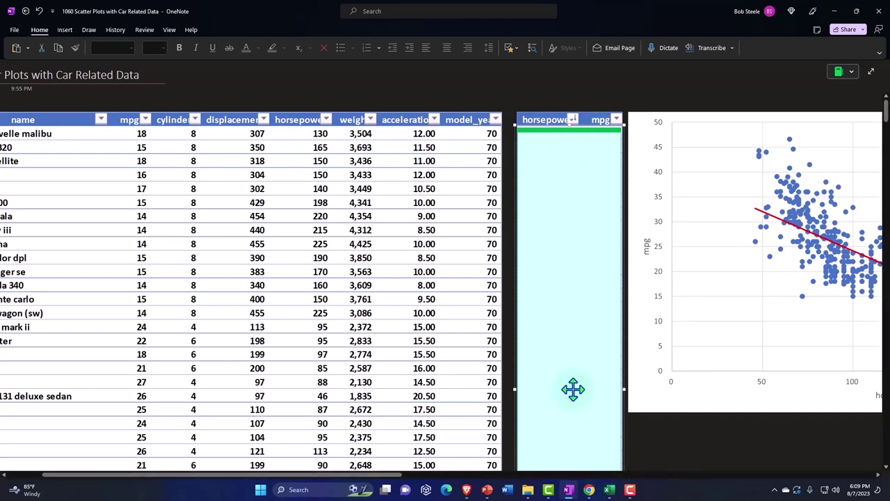
left_click(566, 324)
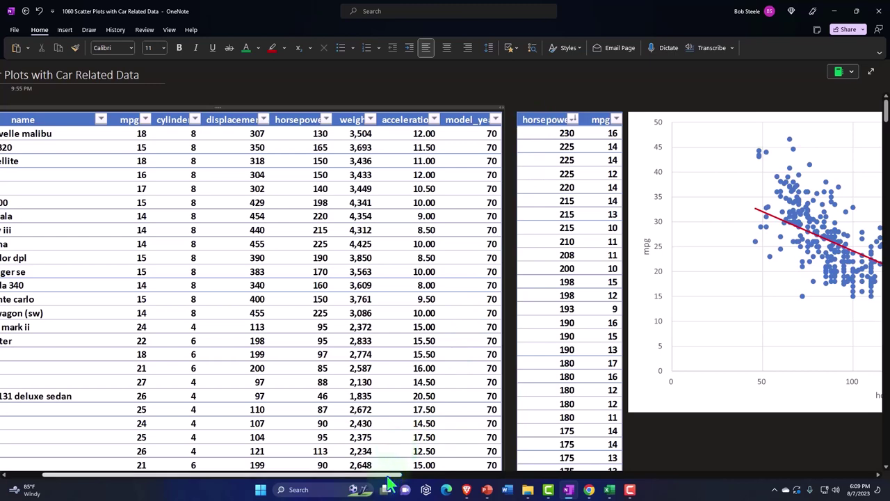
left_click_drag(395, 476, 565, 478)
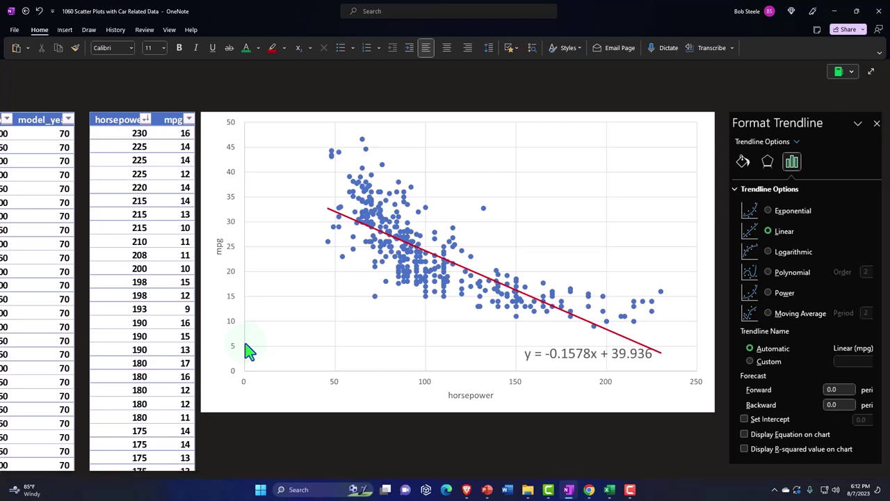
scroll(245, 344, "down", 5)
scroll(245, 344, "down", 5)
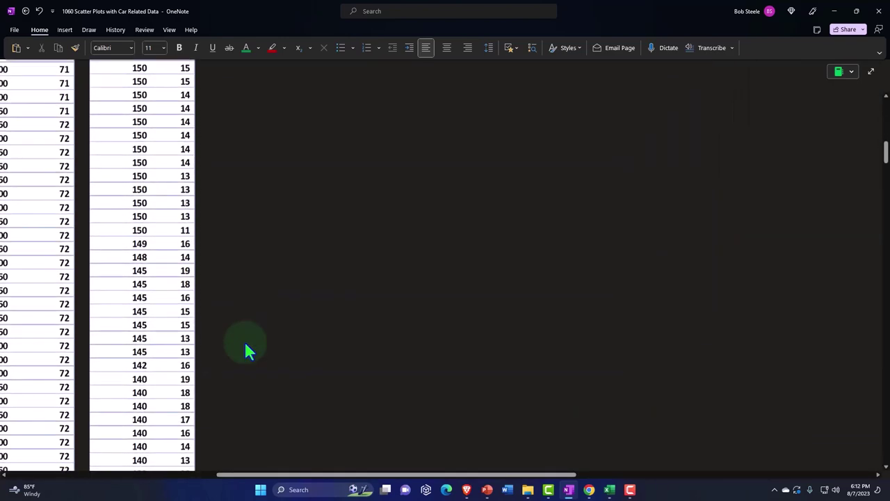
scroll(245, 344, "down", 5)
scroll(245, 344, "down", 5)
scroll(244, 343, "down", 2)
scroll(230, 368, "down", 5)
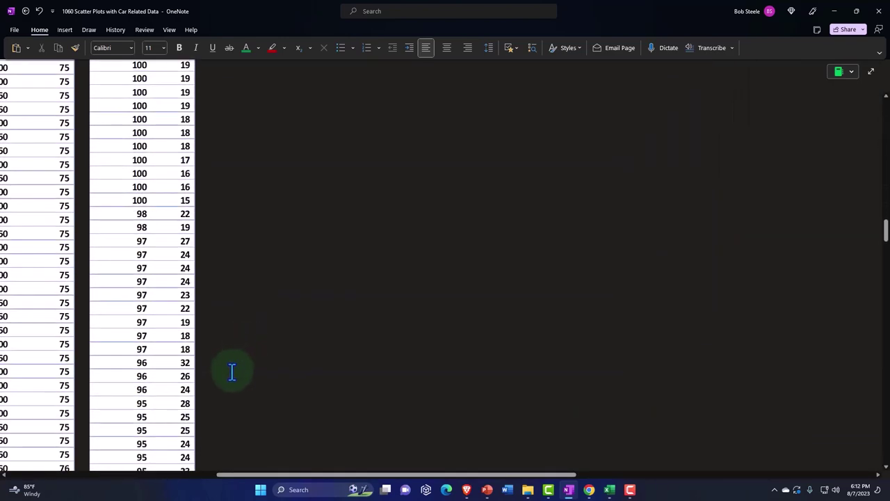
scroll(199, 408, "up", 3)
scroll(266, 376, "up", 5)
scroll(266, 373, "up", 5)
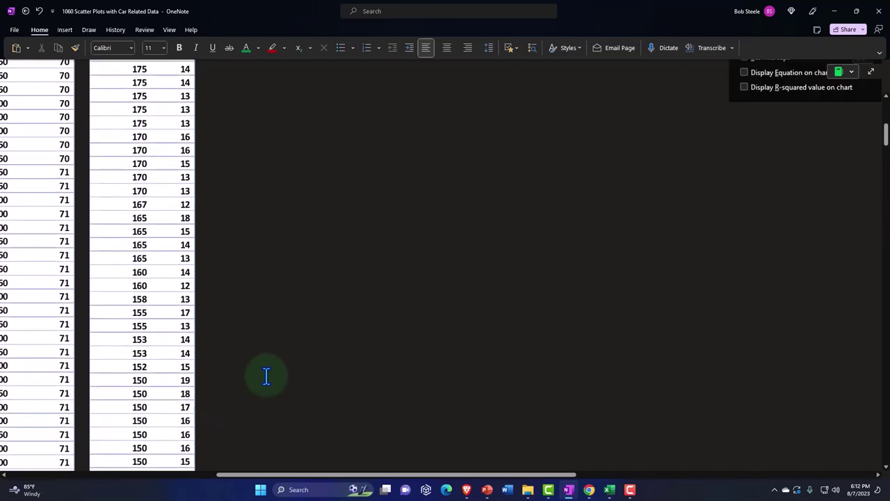
scroll(267, 374, "up", 5)
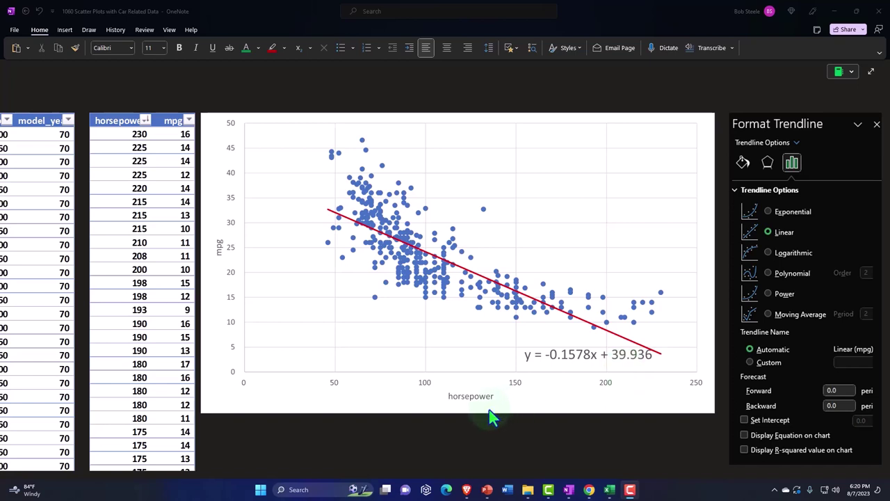
Pan right past the mpg/acceleration table to the acceleration-versus-mpg scatter chart and its trendline
scroll(496, 409, "down", 1)
scroll(514, 445, "down", 4)
scroll(517, 450, "up", 5)
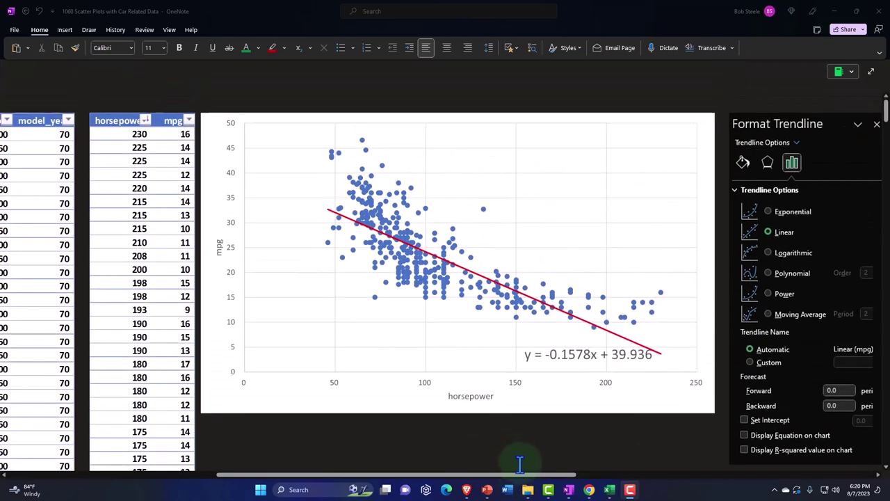
left_click_drag(521, 476, 748, 491)
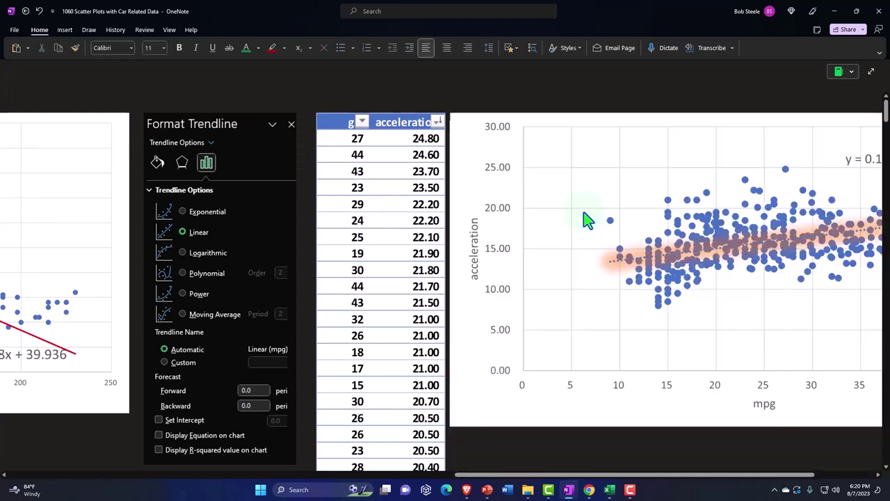
left_click_drag(587, 476, 687, 482)
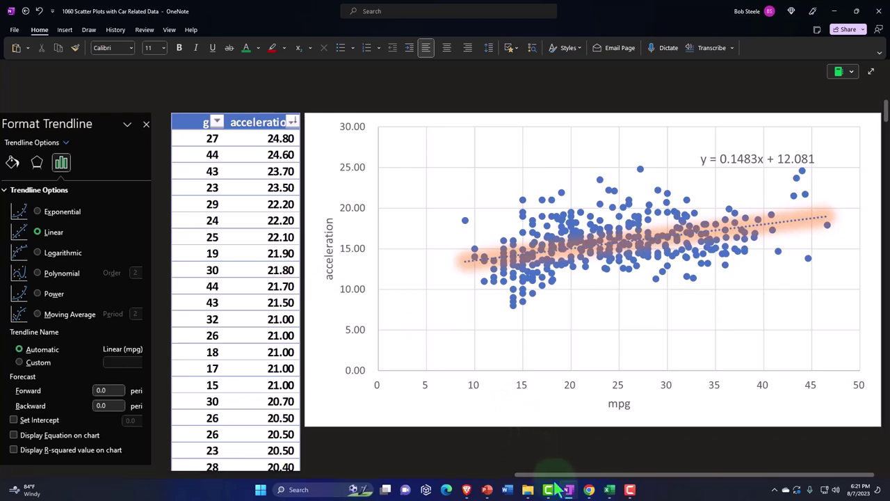
left_click_drag(549, 475, 73, 475)
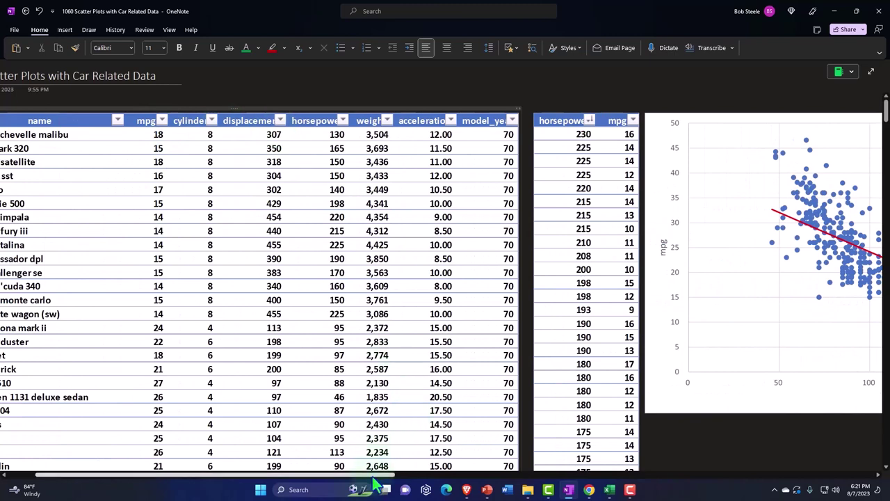
left_click_drag(375, 476, 772, 490)
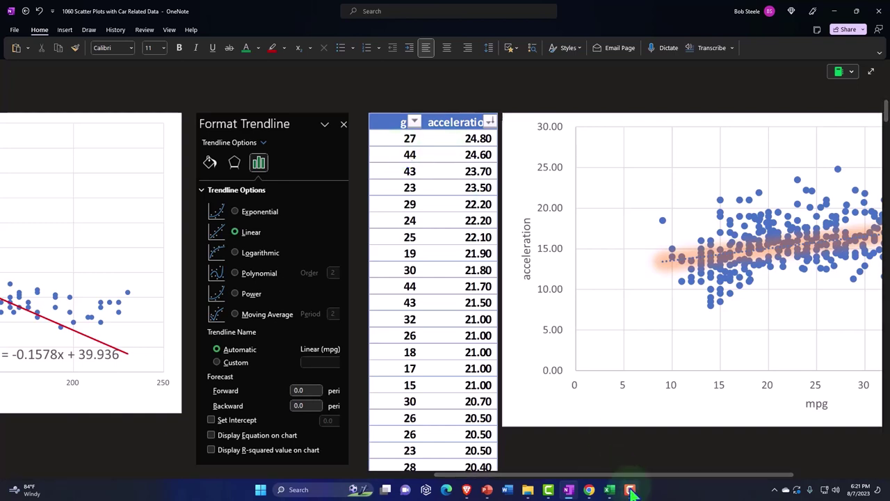
left_click_drag(610, 476, 736, 478)
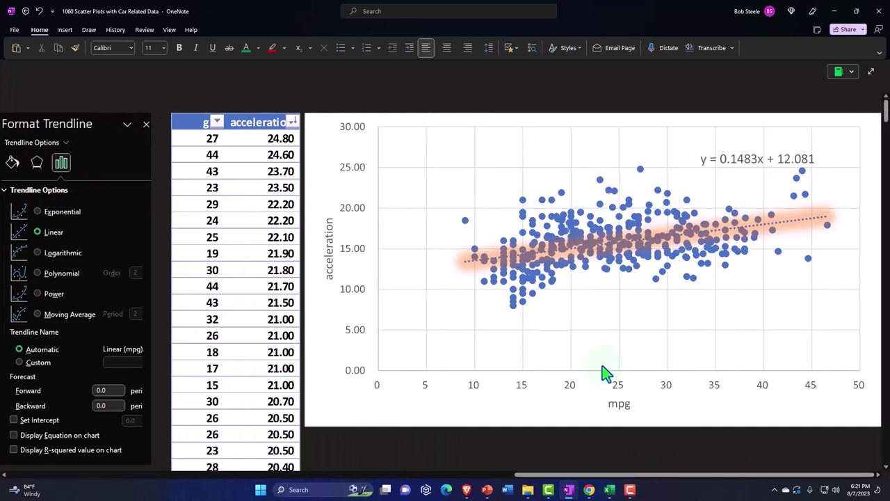
left_click(514, 298)
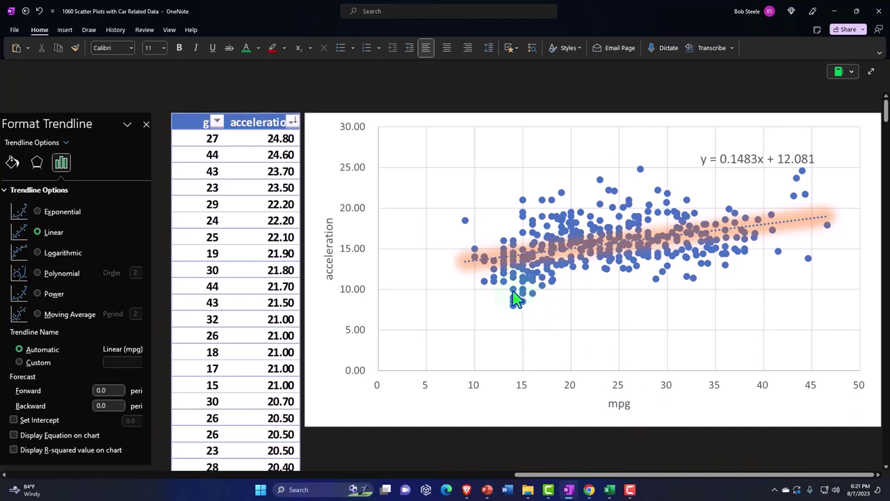